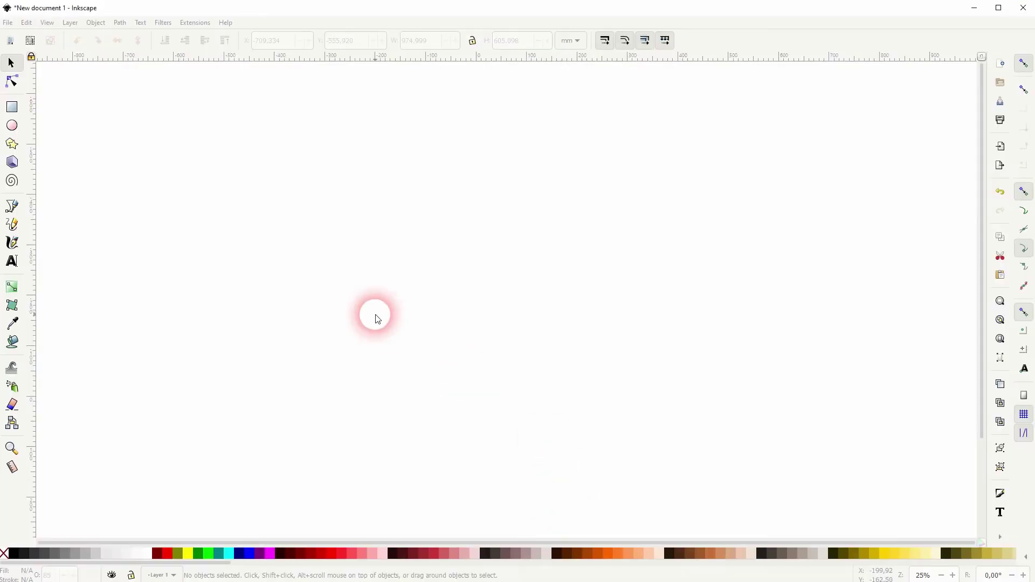
Step: Draw a dark red rectangle in the upper left of the canvas
click(11, 106)
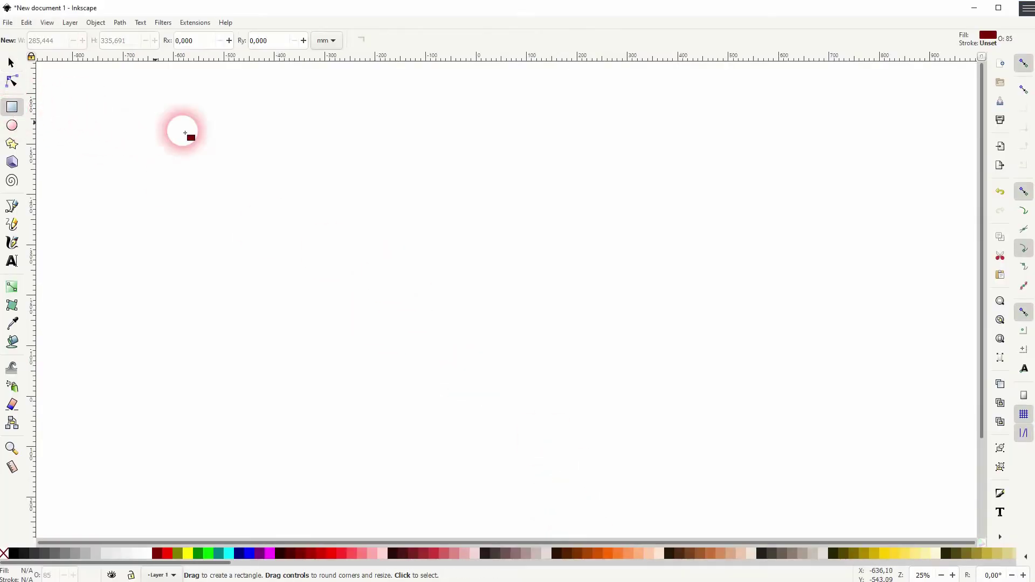
drag(233, 141, 538, 316)
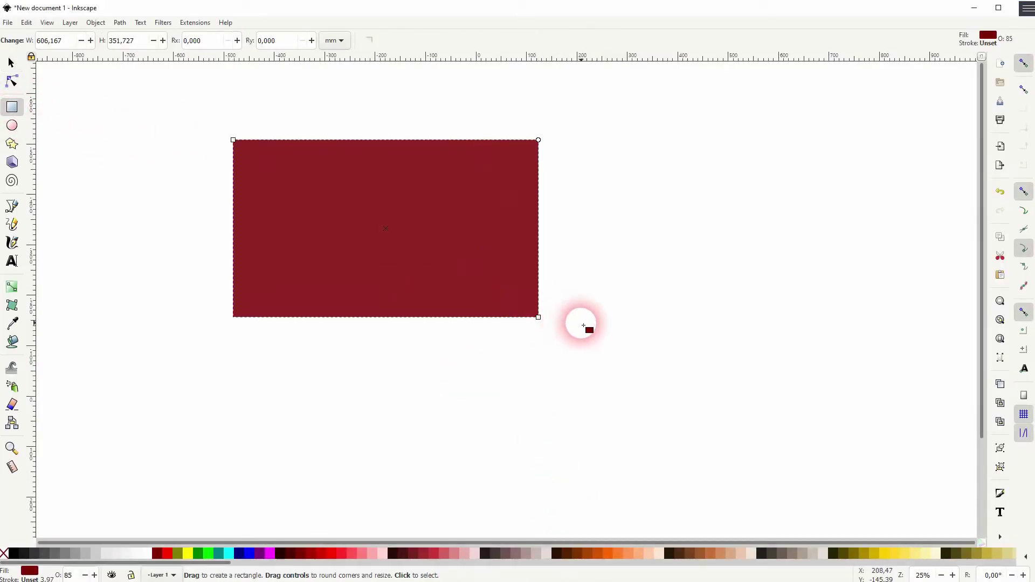
click(11, 64)
click(204, 275)
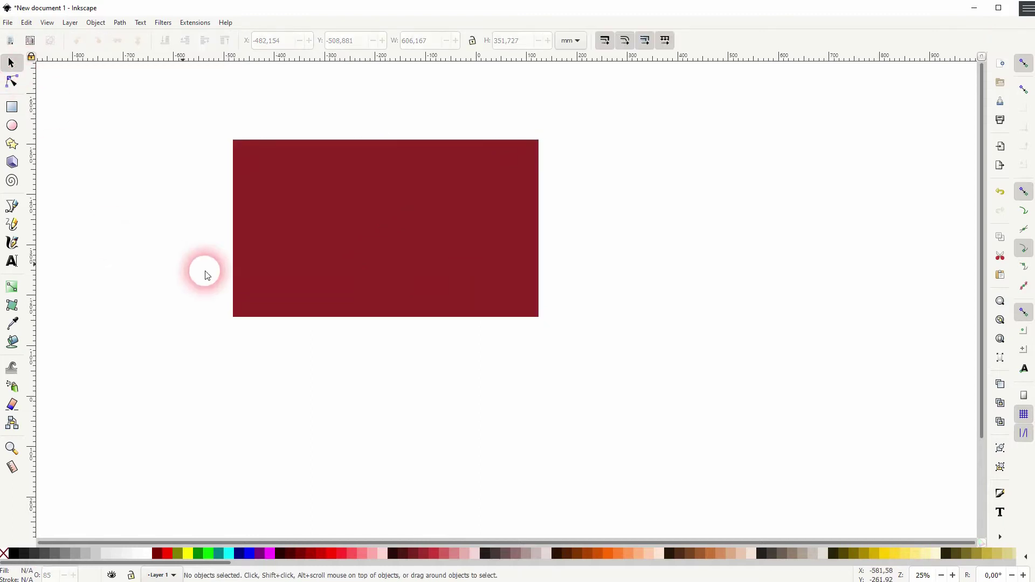
Step: Draw an olive-filled ellipse over the rectangle's lower-right corner and select it
click(12, 125)
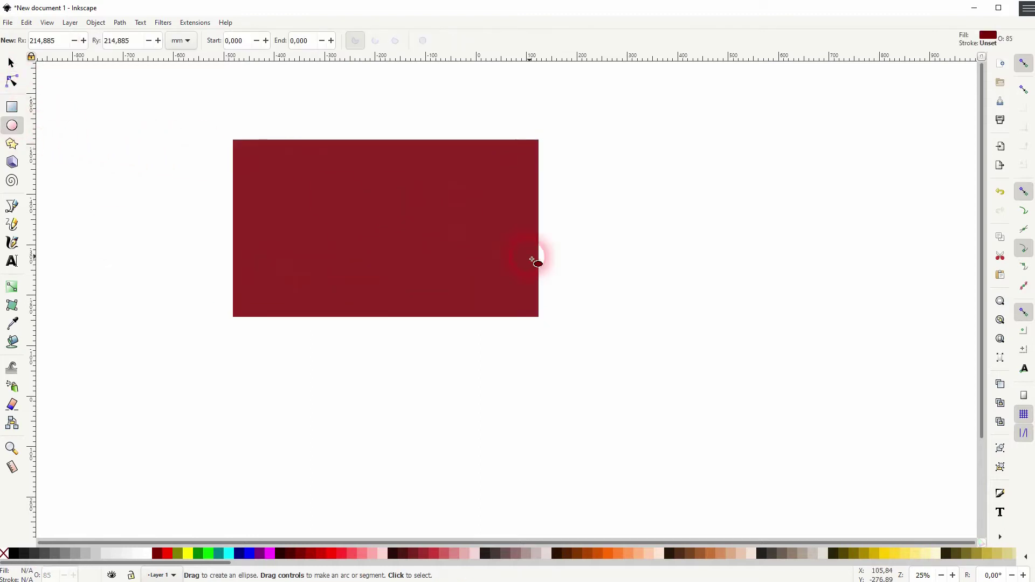
drag(451, 233, 735, 442)
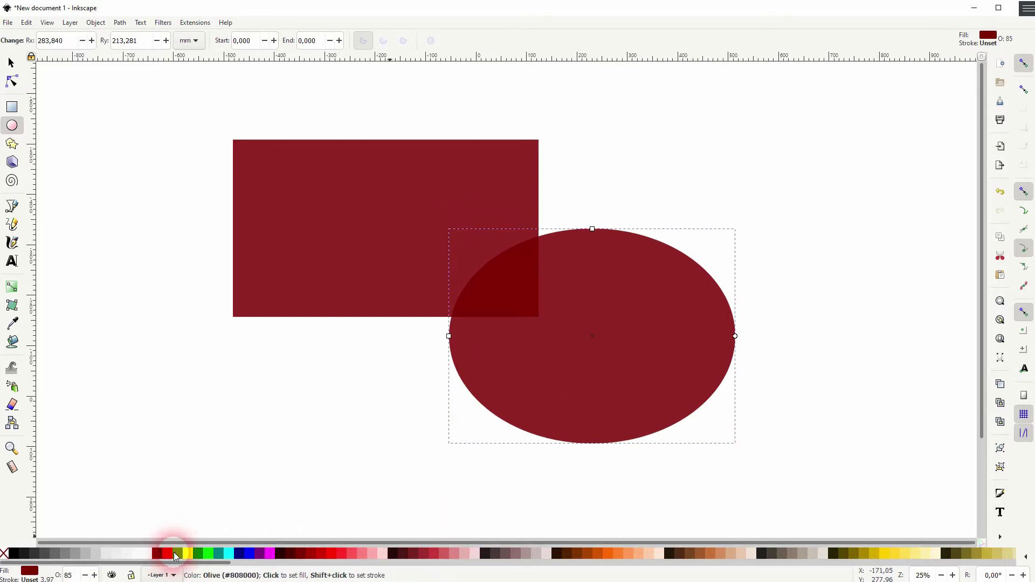
click(176, 554)
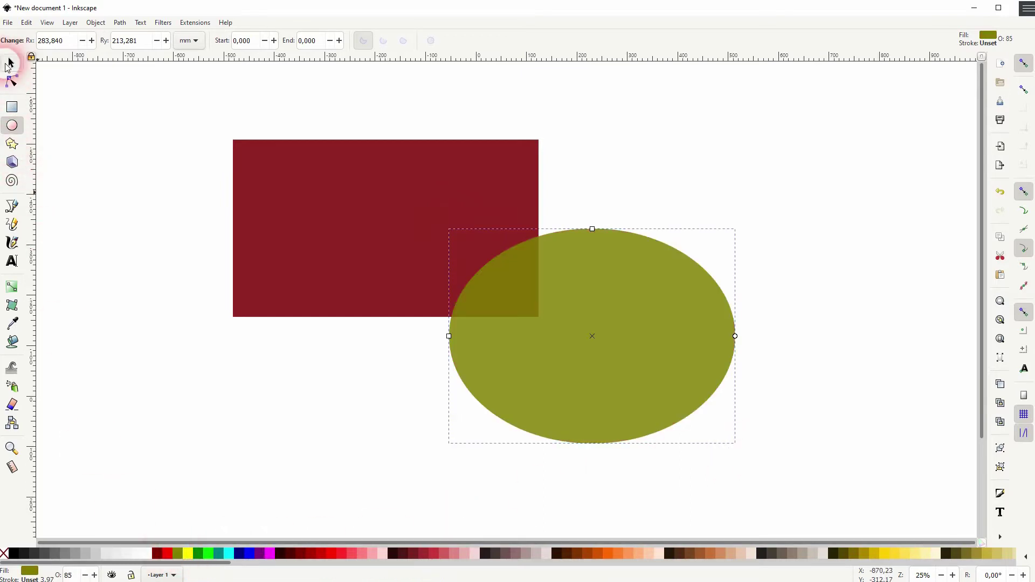
click(9, 63)
click(237, 339)
click(641, 399)
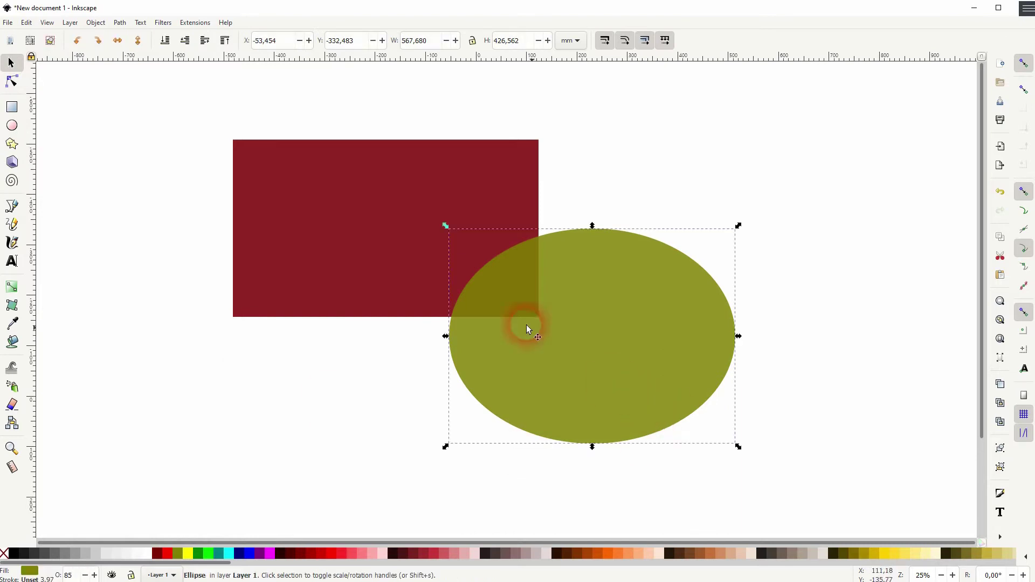
Step: Unite the rectangle and ellipse into one path with Path > Union
shift+click(352, 230)
click(119, 22)
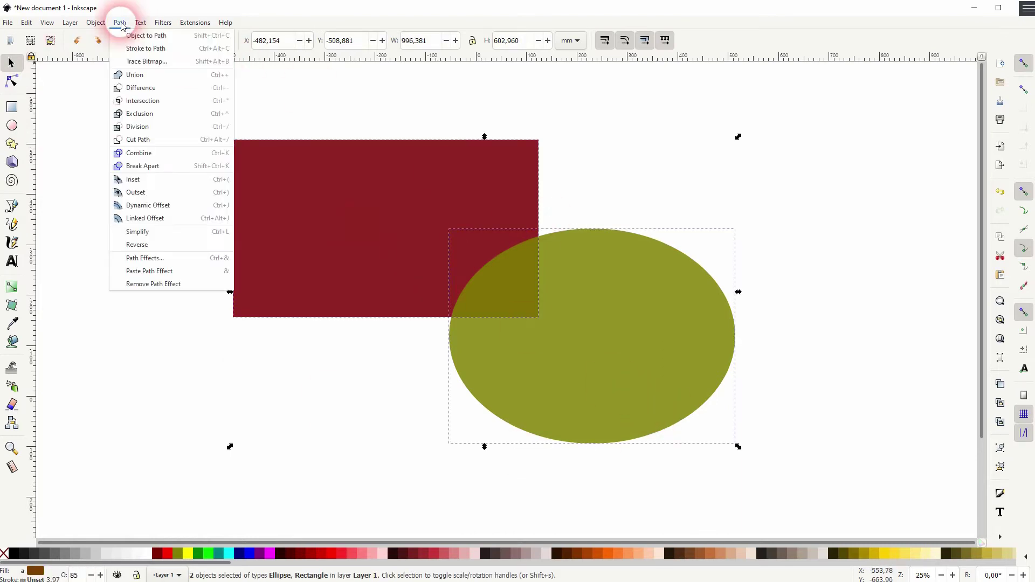
click(154, 71)
click(367, 407)
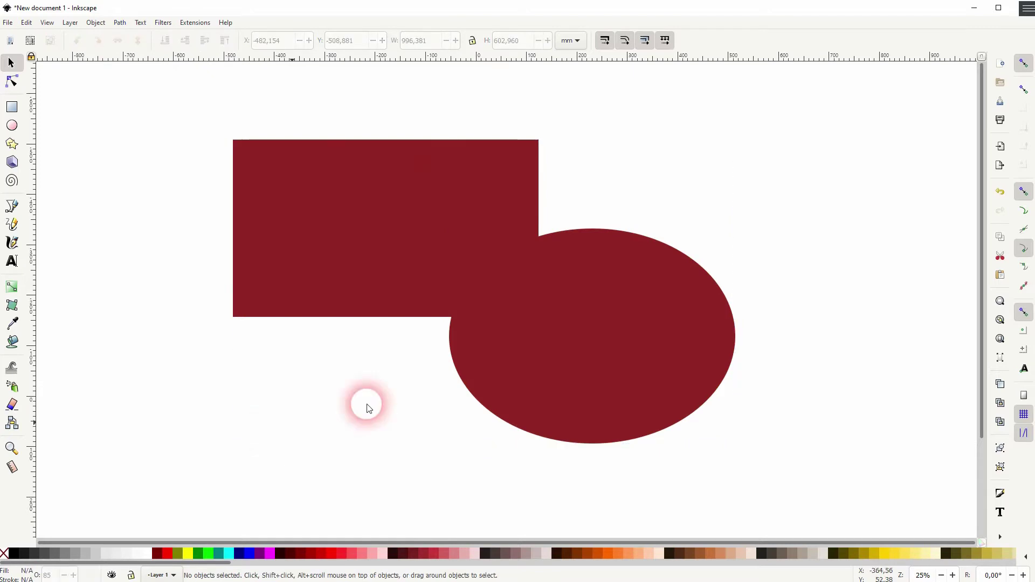
Step: Move the merged shape up-right and recolour it yellow, then bright green
drag(577, 332, 640, 311)
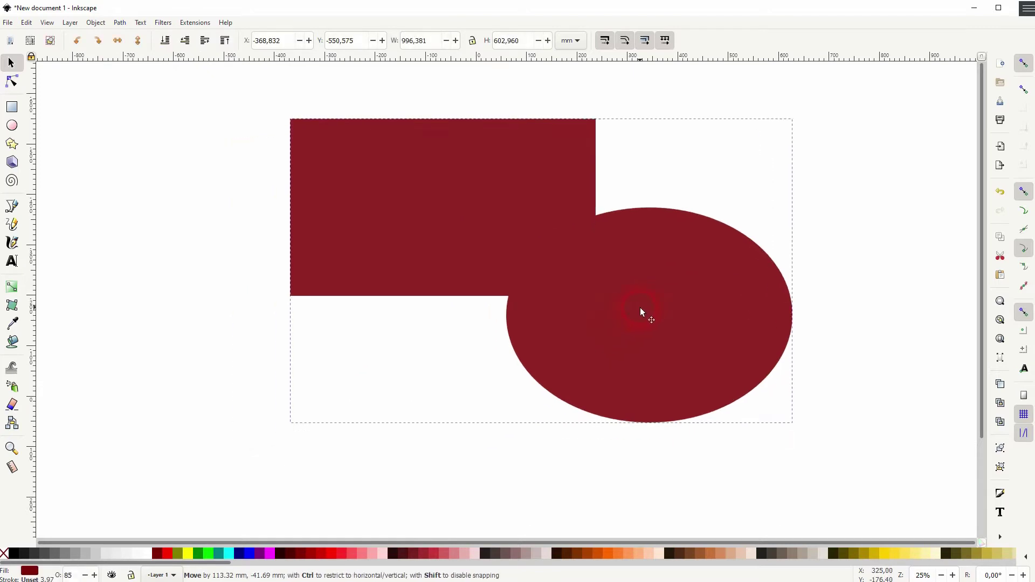
click(189, 554)
click(208, 554)
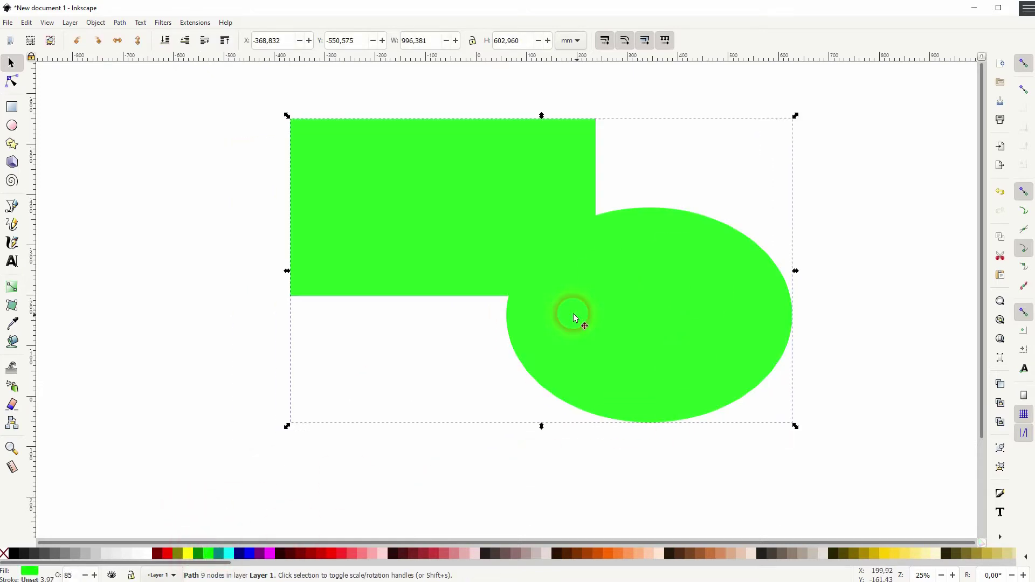
Step: Delete the green shape and draw a dark red circle in the upper left
key(Delete)
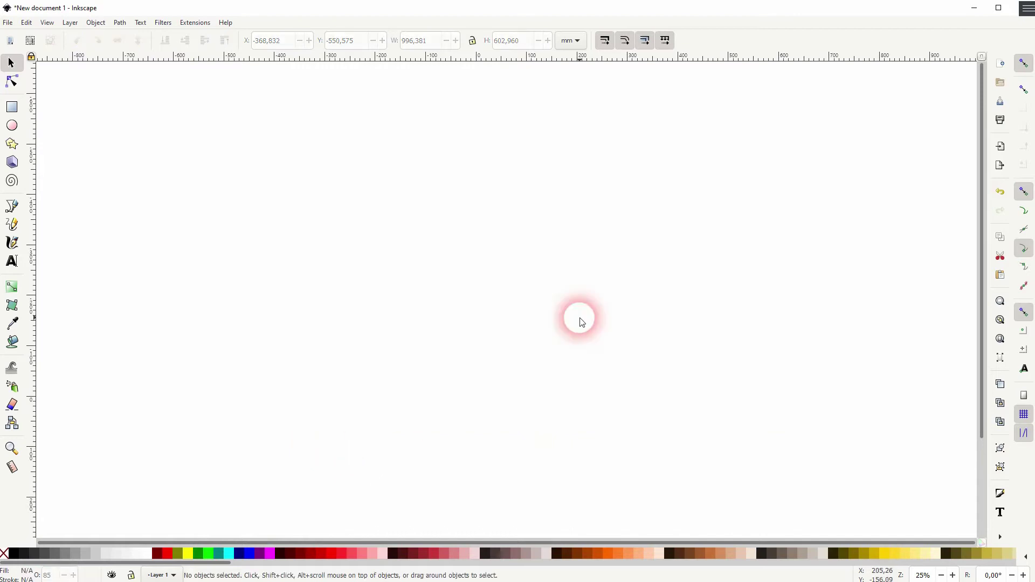
click(12, 125)
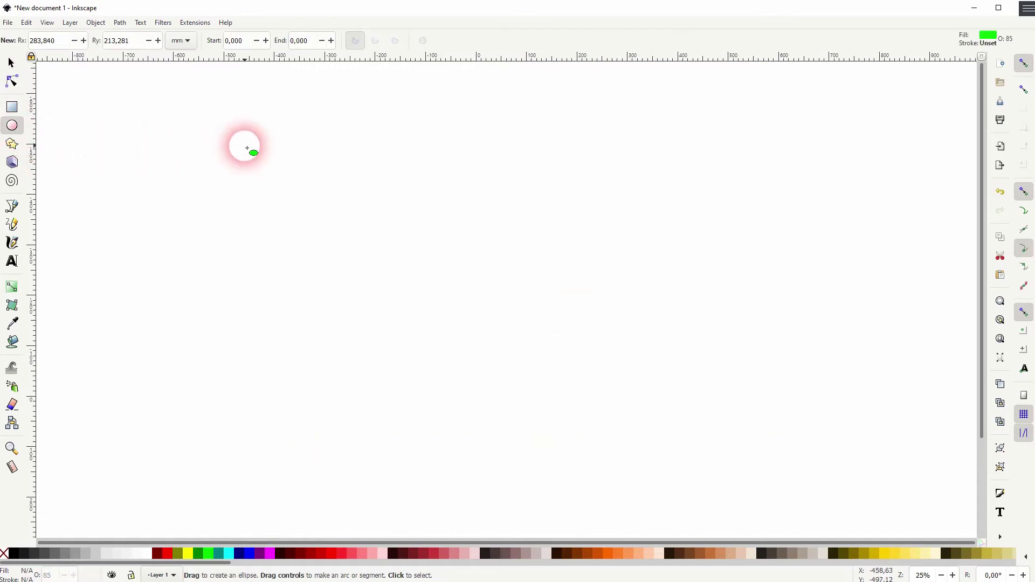
drag(243, 146, 452, 354)
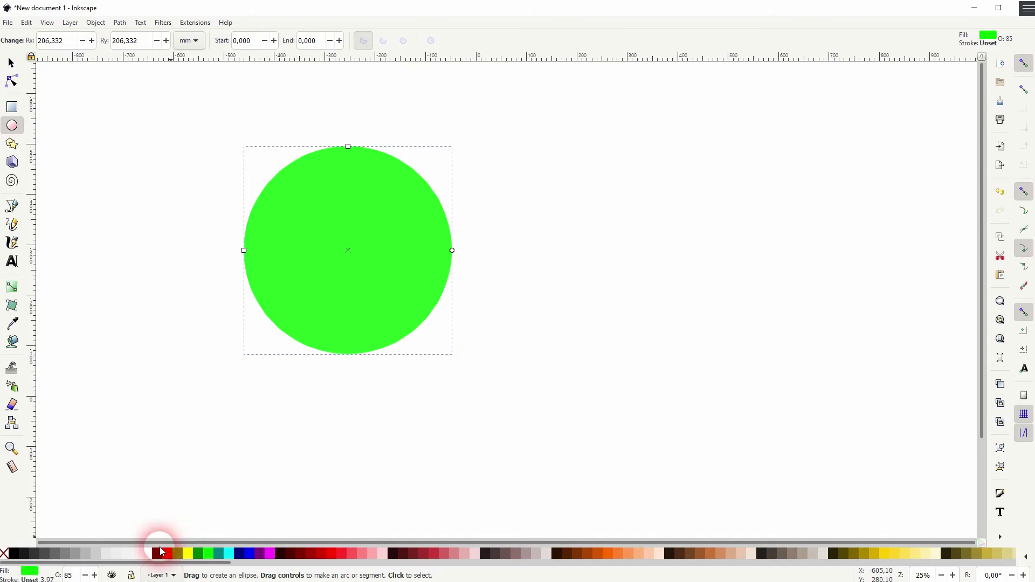
click(157, 554)
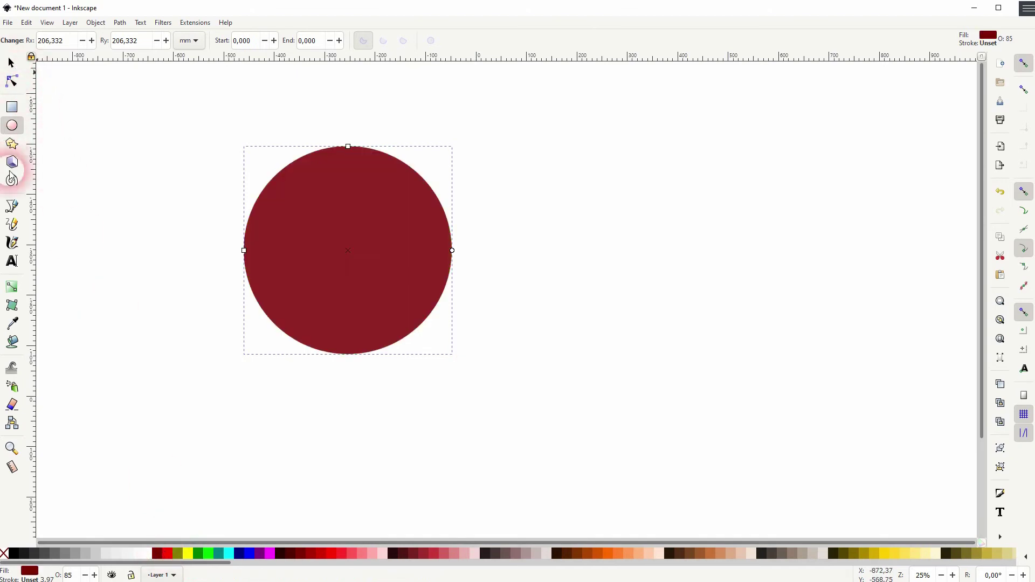
Step: Draw a straight horizontal line below the circle with the pen tool
click(12, 205)
click(184, 414)
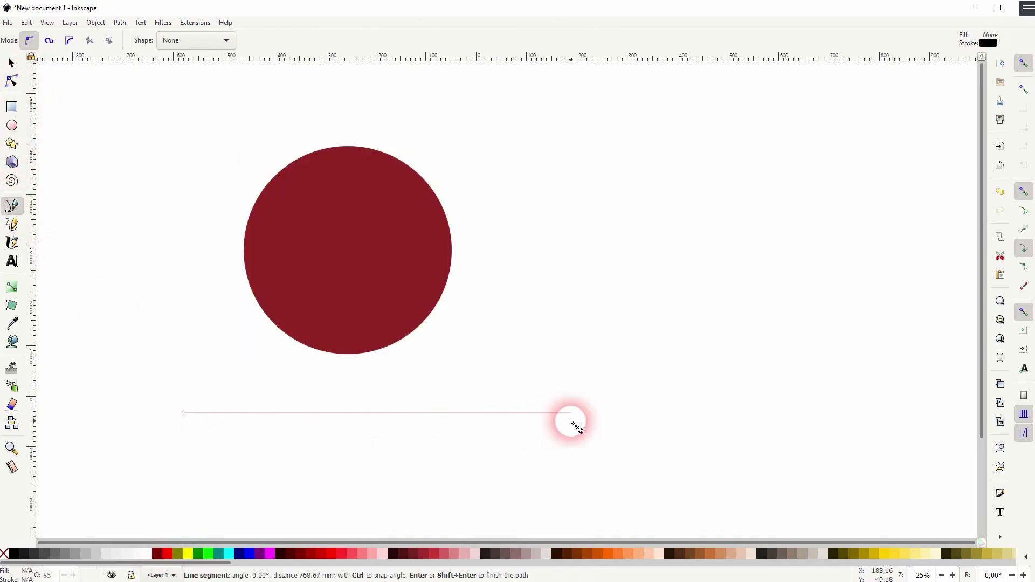
click(573, 421)
click(12, 63)
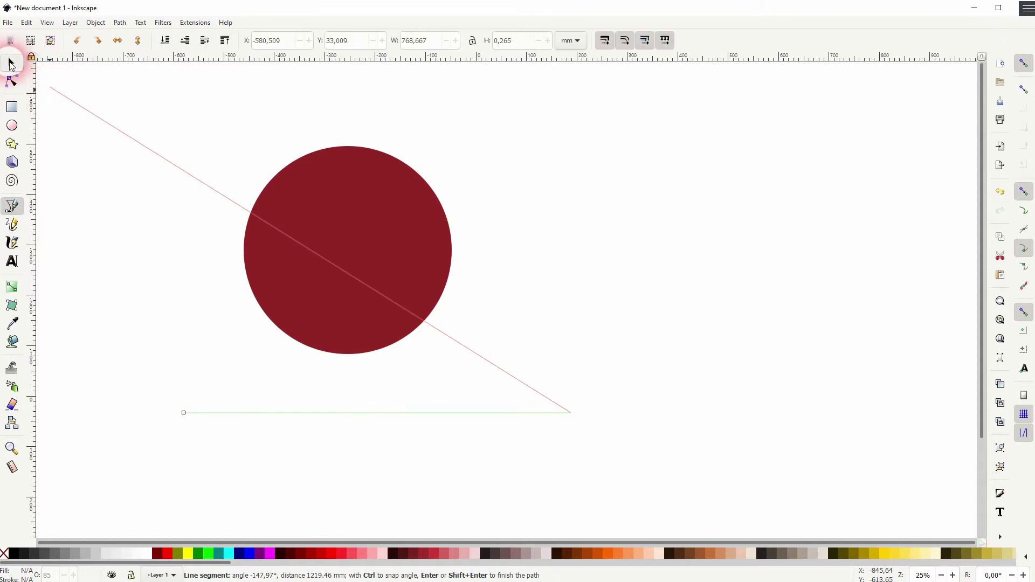
Step: Centre the circle on the line horizontally and vertically, aligning relative to last selected
drag(105, 497, 669, 112)
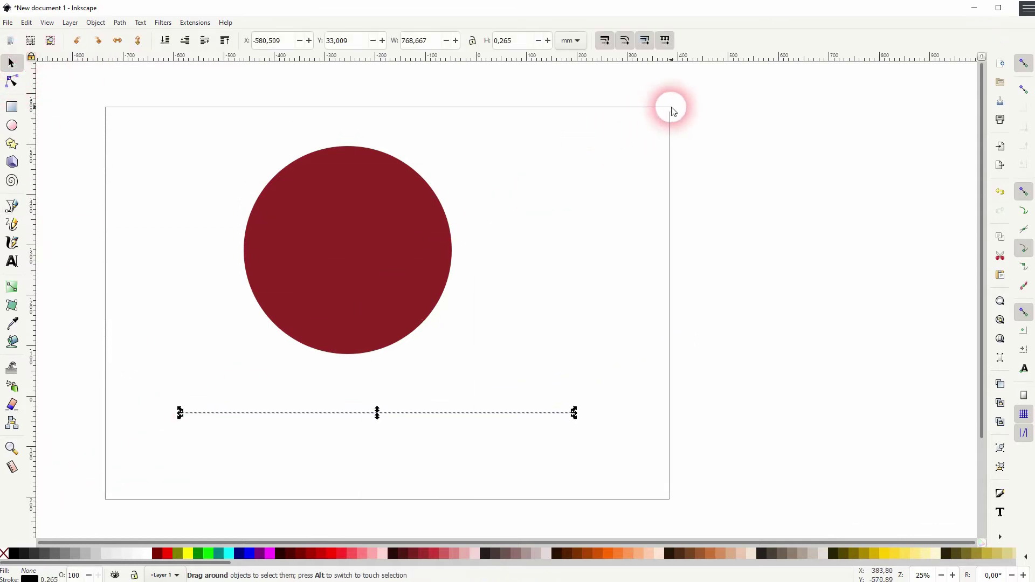
click(96, 22)
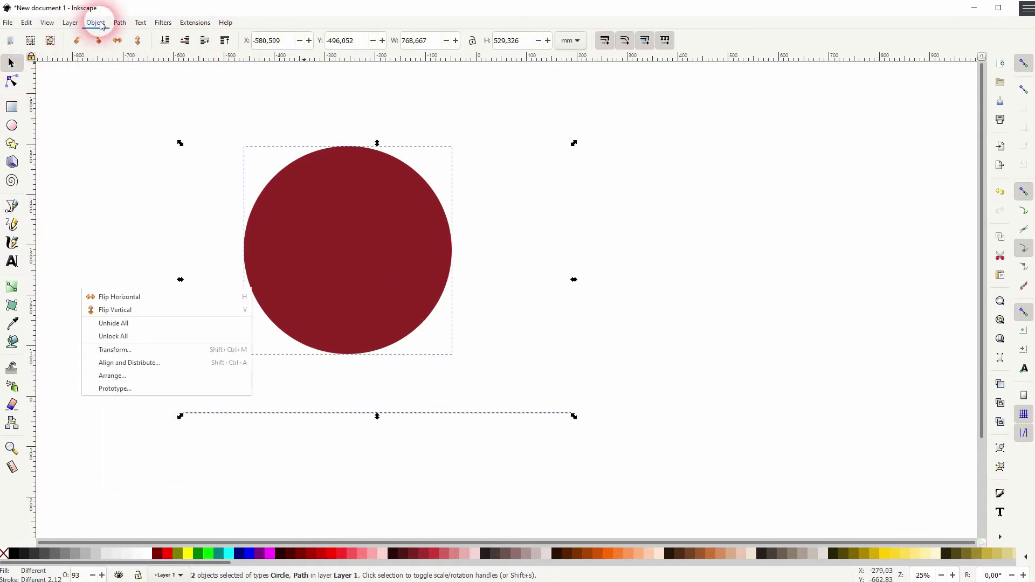
click(162, 363)
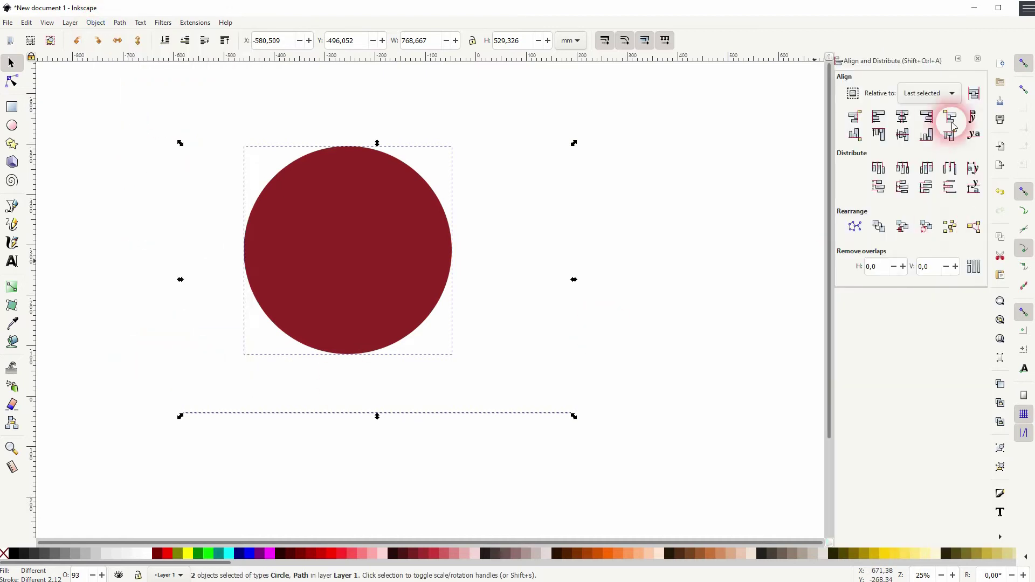
click(908, 116)
click(907, 136)
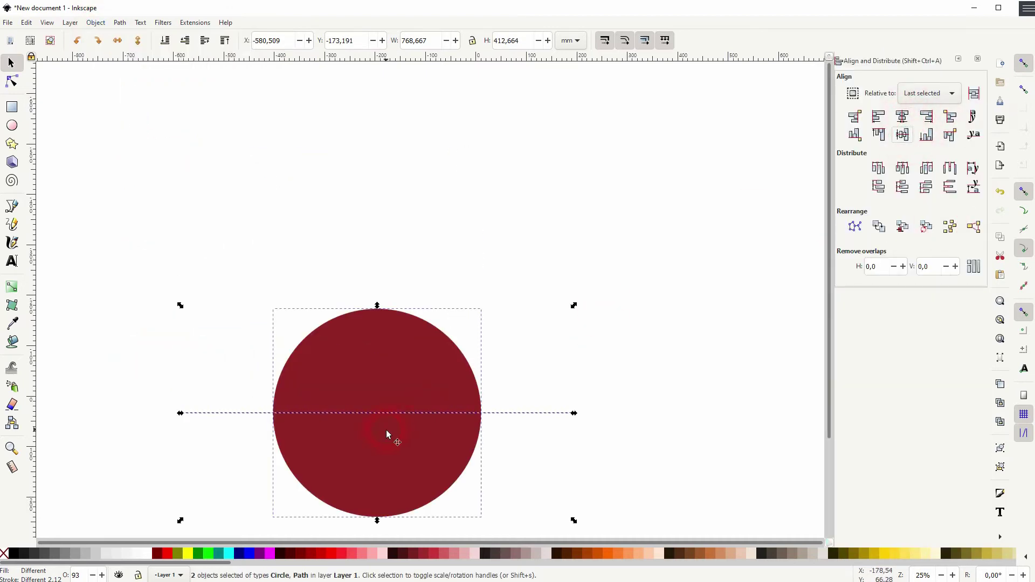
click(939, 93)
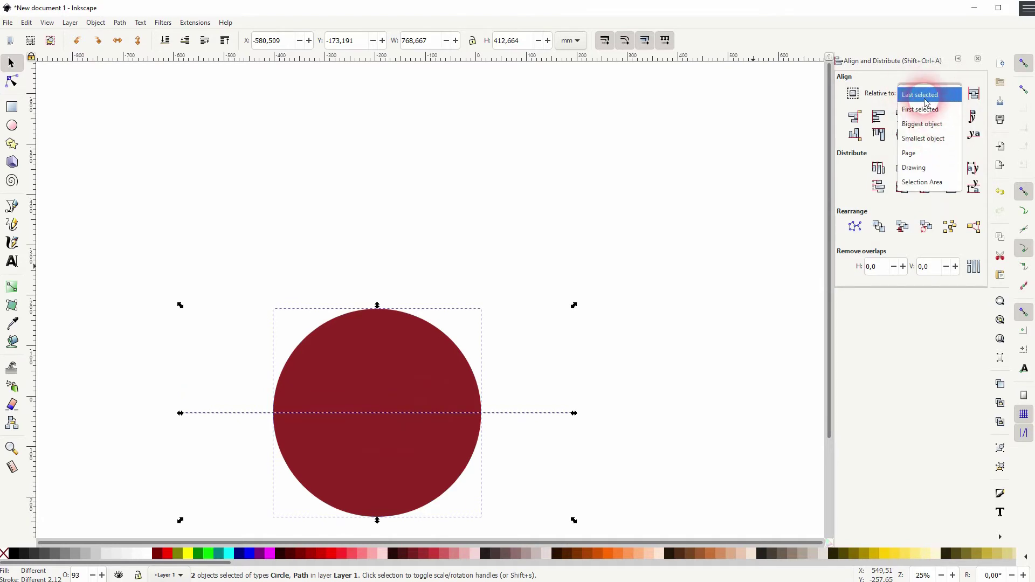
click(916, 94)
Step: Split the circle into halves along the line with Path > Division and pull them apart
click(120, 22)
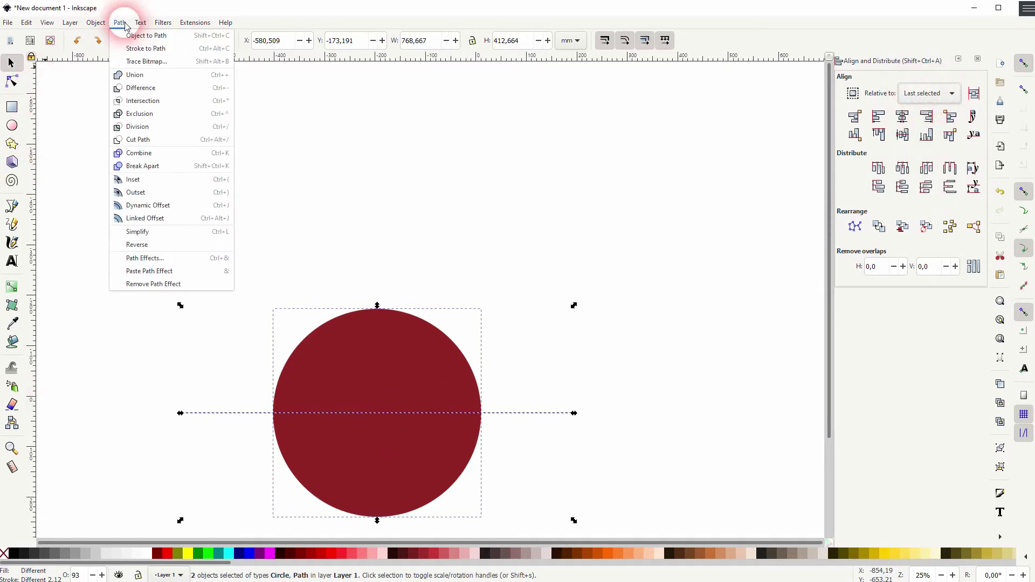
click(138, 127)
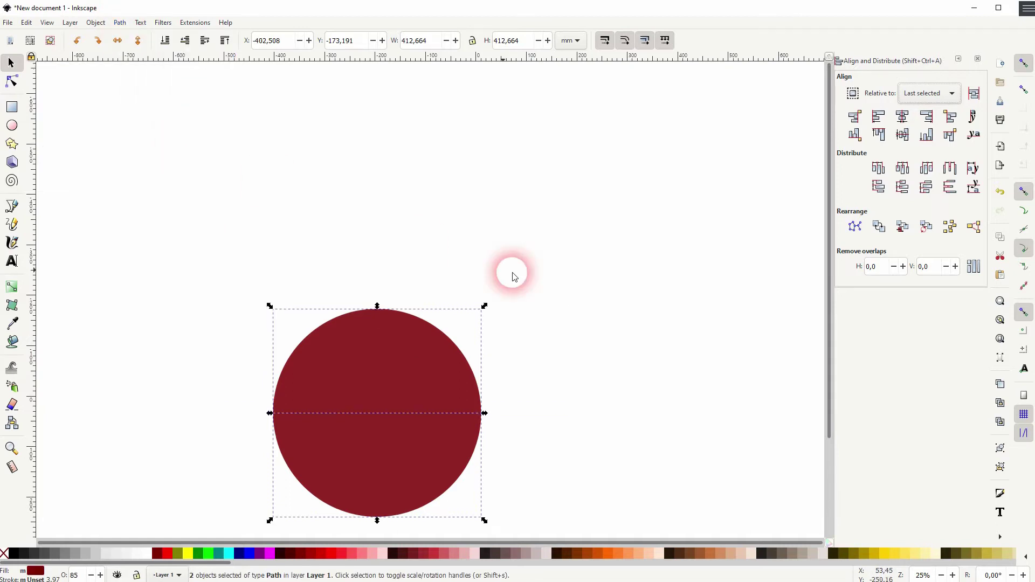
click(546, 312)
drag(405, 355, 409, 205)
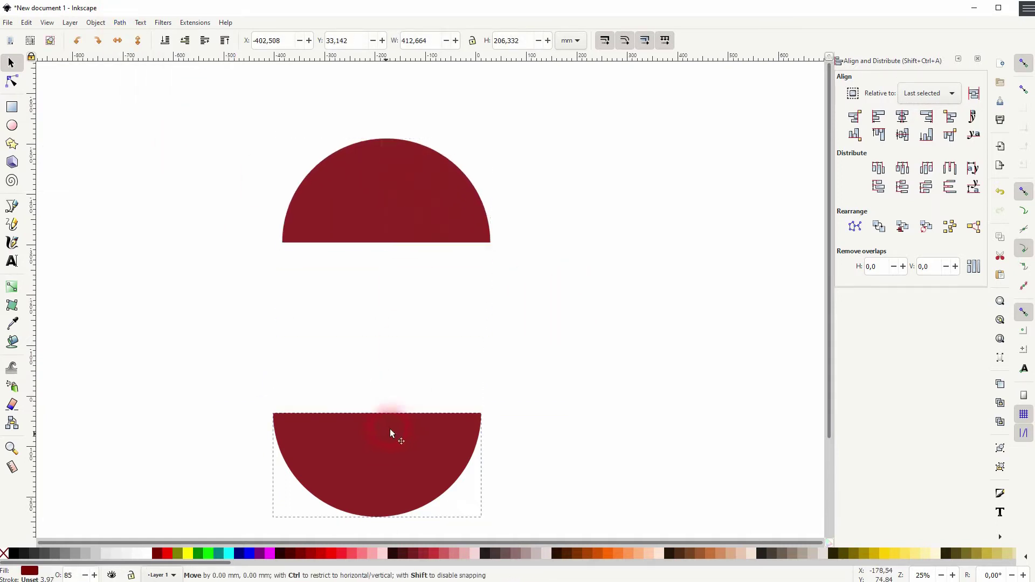
mouse_move(390, 429)
mouse_down()
mouse_move(421, 369)
mouse_move(417, 381)
mouse_up()
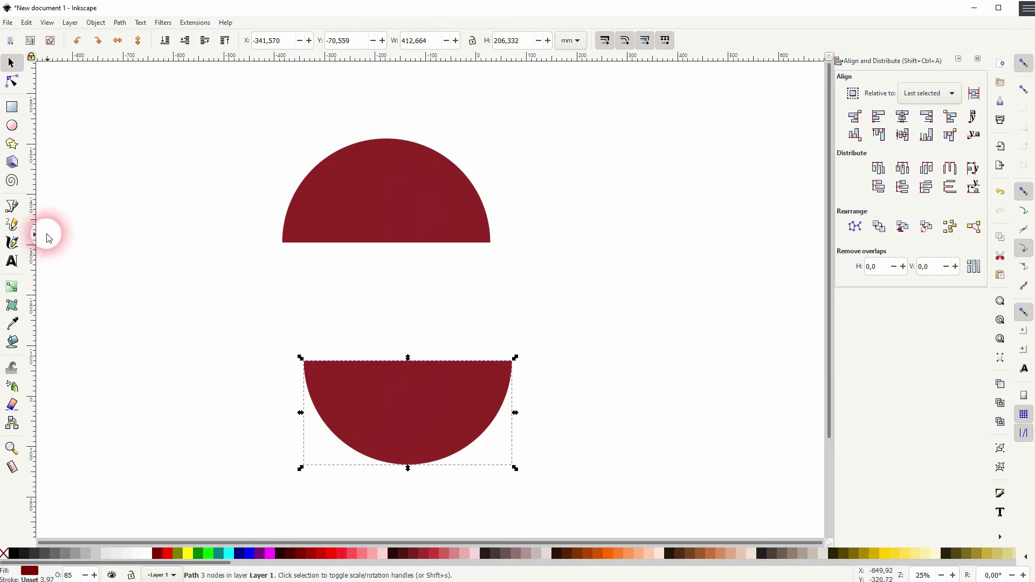
Step: Draw a tall vertical line to the left of the half-circles
click(12, 206)
click(150, 92)
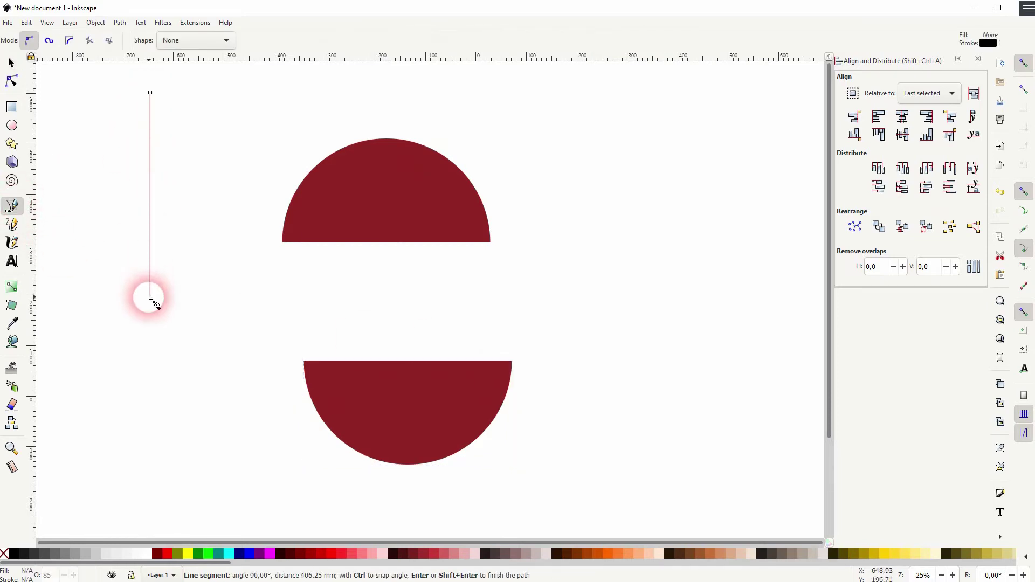
click(150, 299)
click(12, 63)
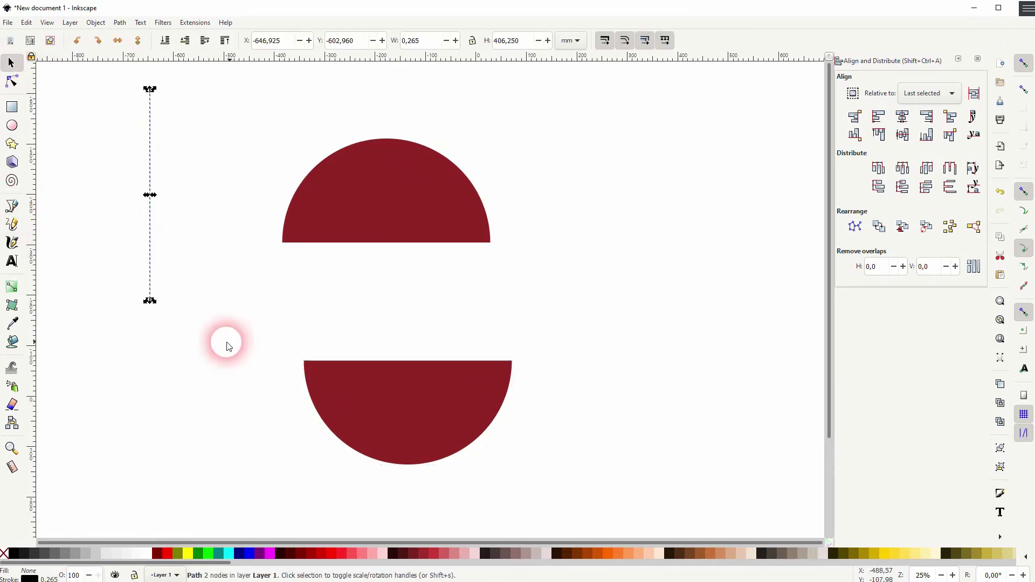
click(158, 247)
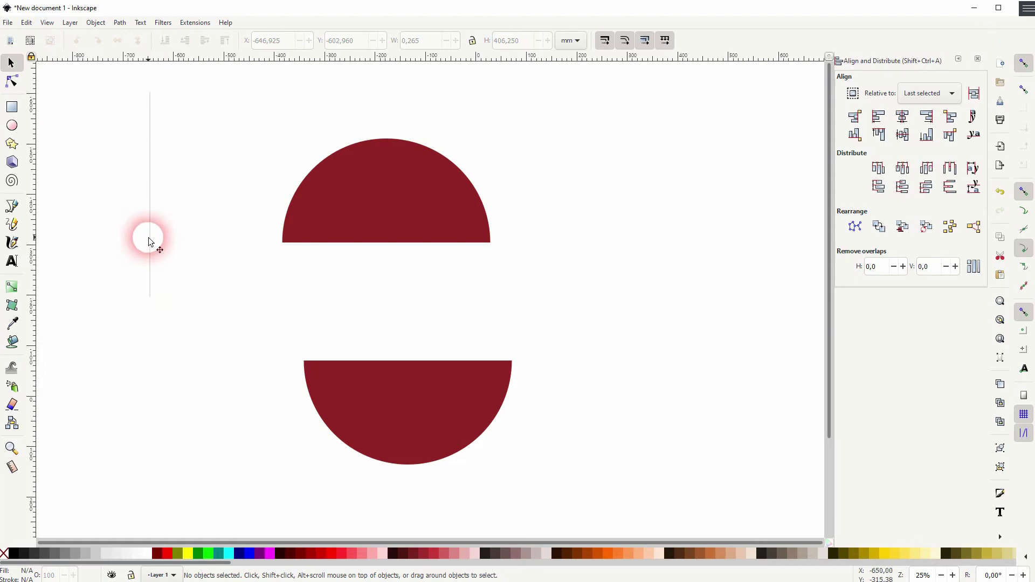
Step: Centre the vertical line on the top half, divide it into quarters, and move the right quarter aside
click(150, 239)
shift+click(401, 191)
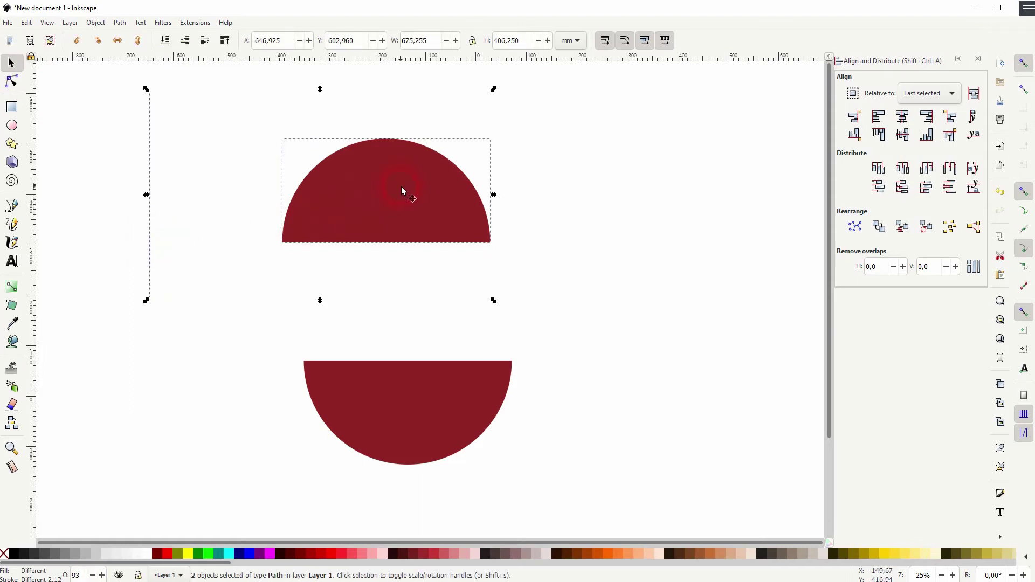
click(902, 116)
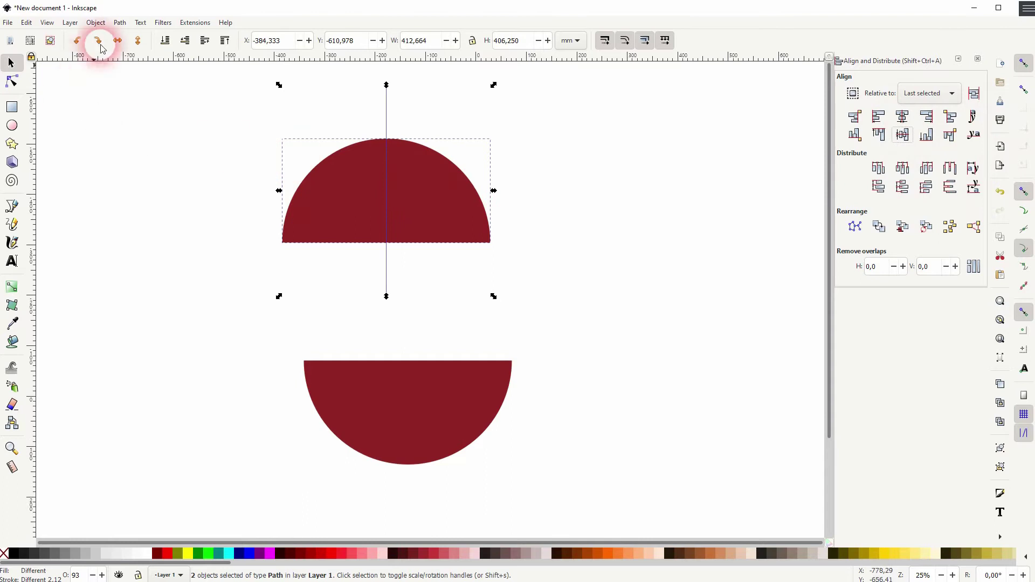
click(120, 22)
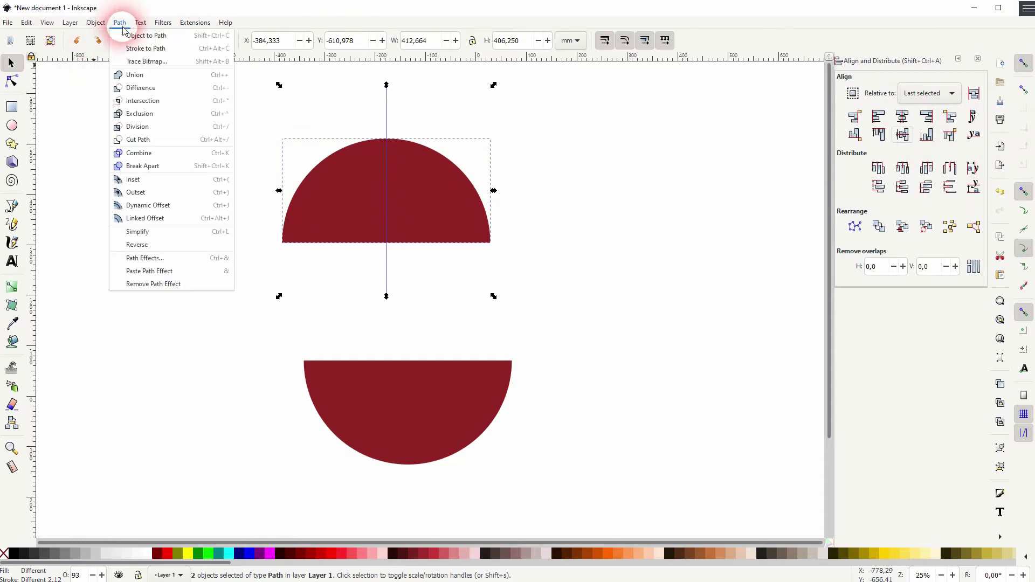
click(163, 126)
drag(409, 224, 627, 234)
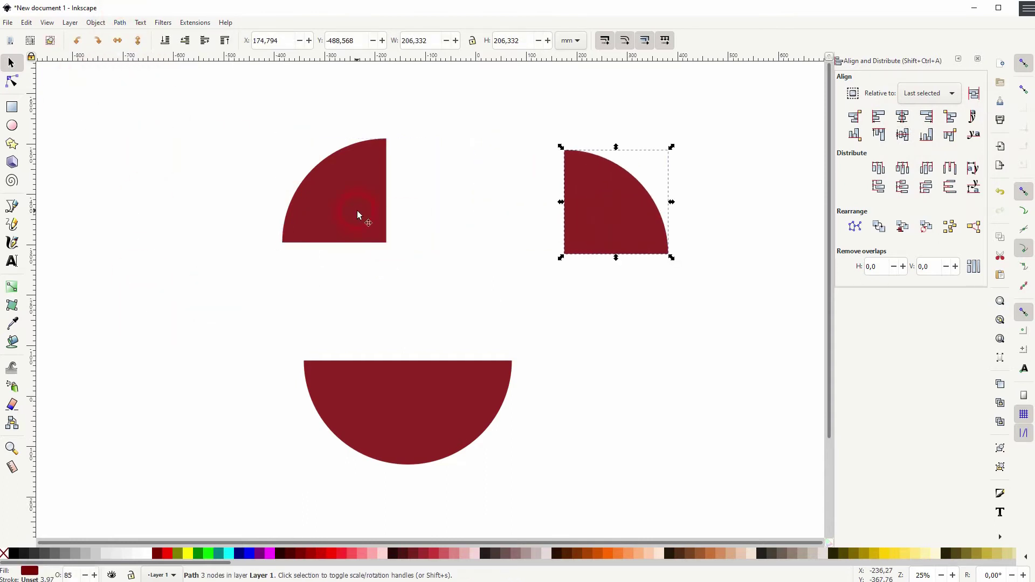
Step: Arrange the right quarter on top of the bottom half's right side as a three-quarter circle
mouse_move(358, 215)
mouse_down()
mouse_move(393, 266)
mouse_move(381, 269)
mouse_up()
drag(389, 402, 400, 365)
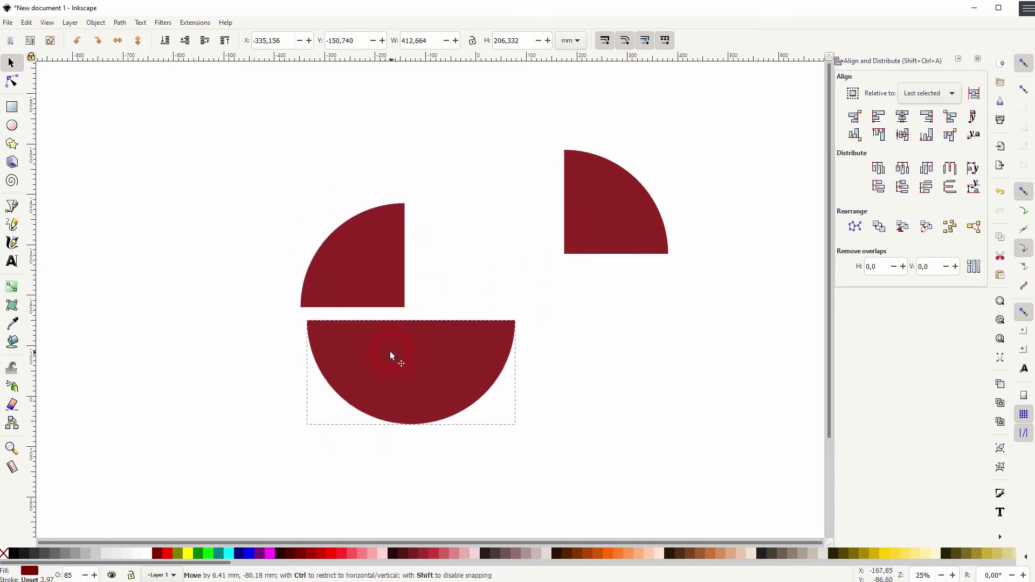
drag(582, 243, 479, 258)
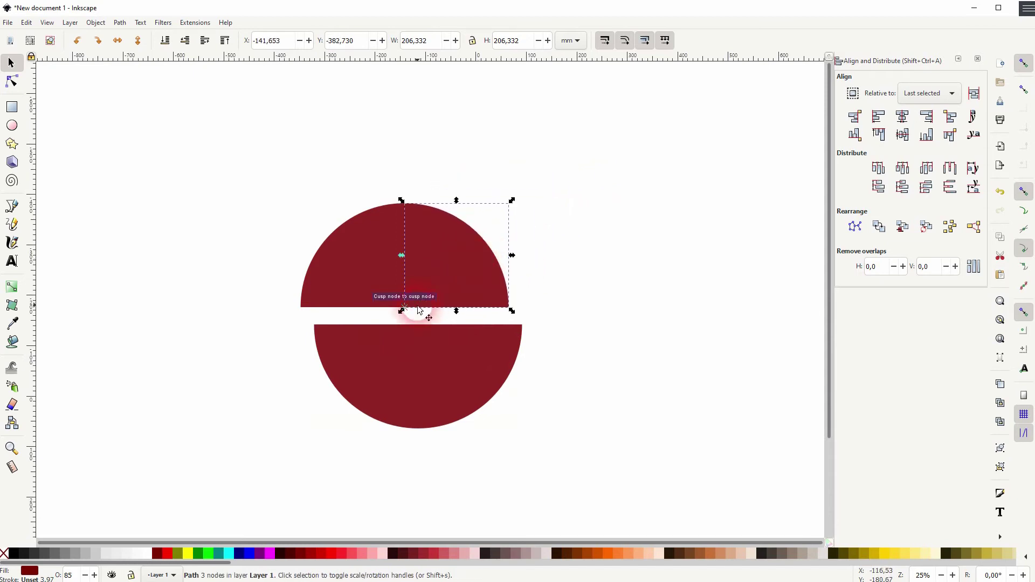
drag(486, 256, 504, 241)
drag(455, 380, 502, 324)
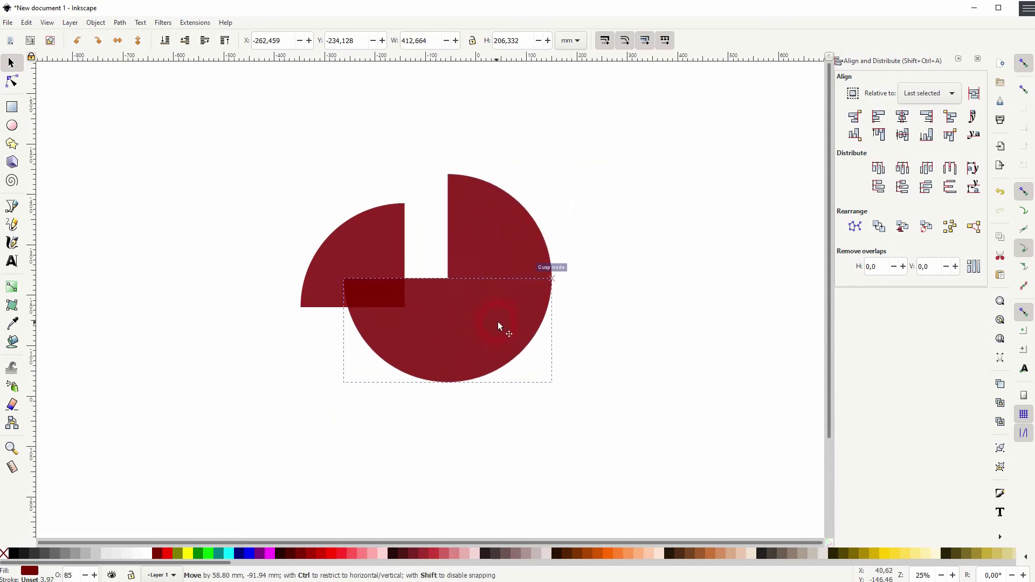
Step: Move the left quarter away to the top-left and clear the selection
drag(394, 240, 310, 159)
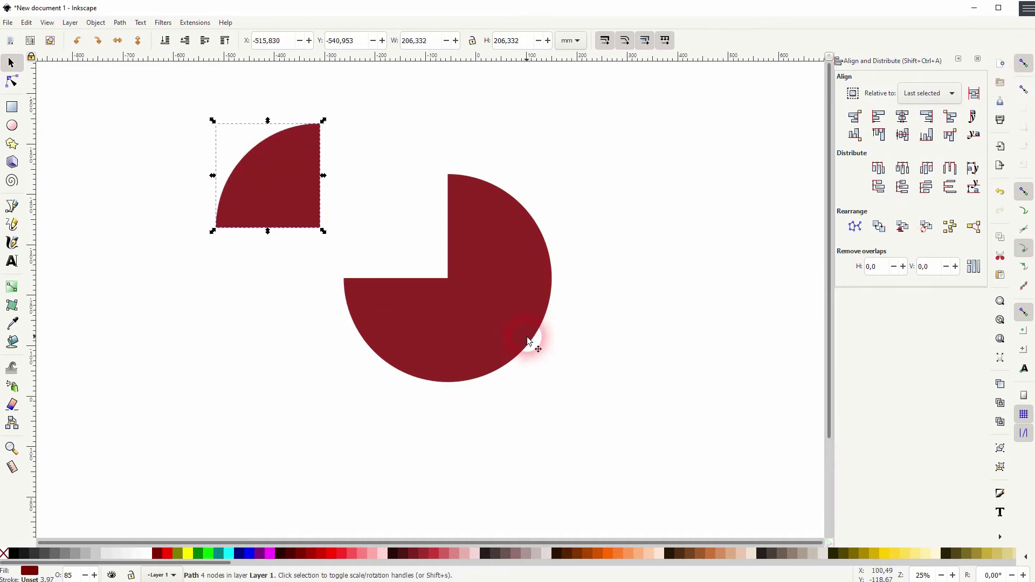
click(477, 336)
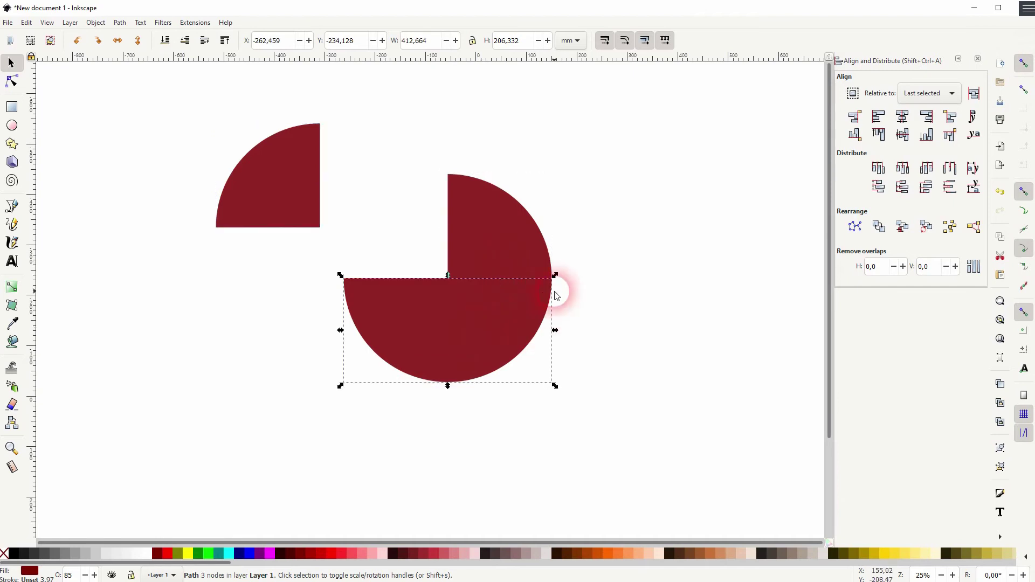
click(557, 266)
Step: Select the top-right quarter together with the bottom half
drag(326, 425, 643, 151)
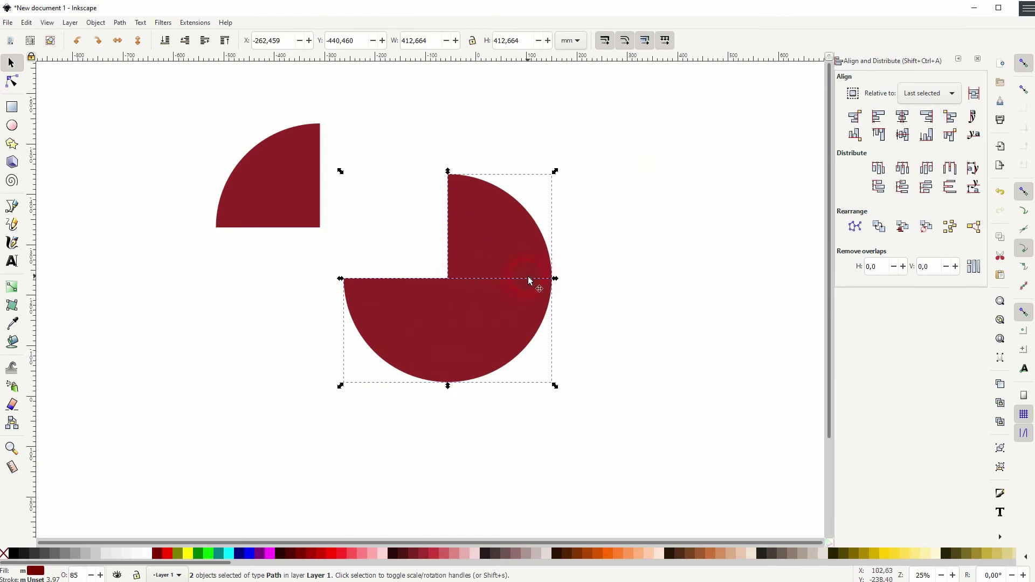
click(643, 321)
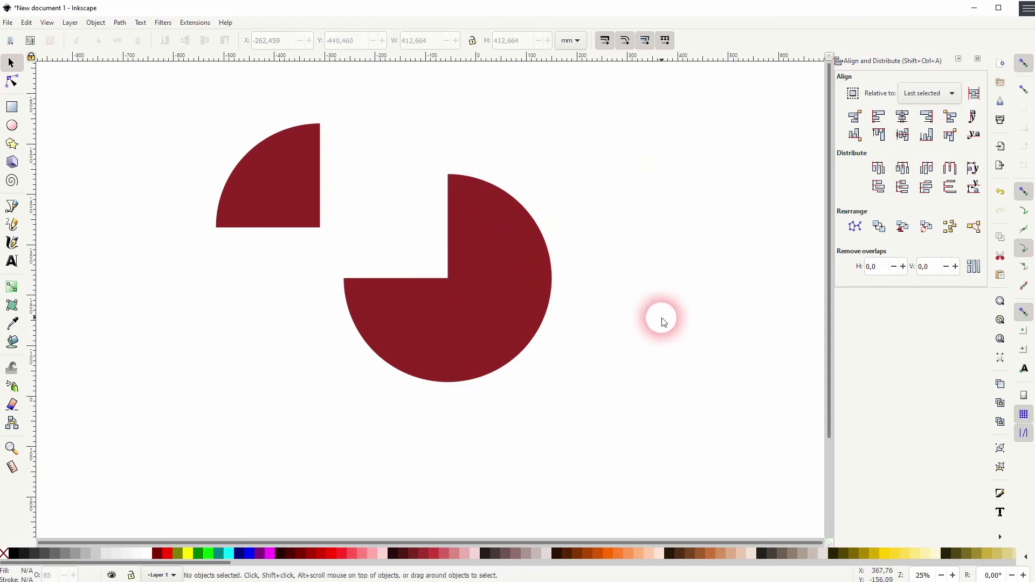
click(500, 239)
shift+click(456, 351)
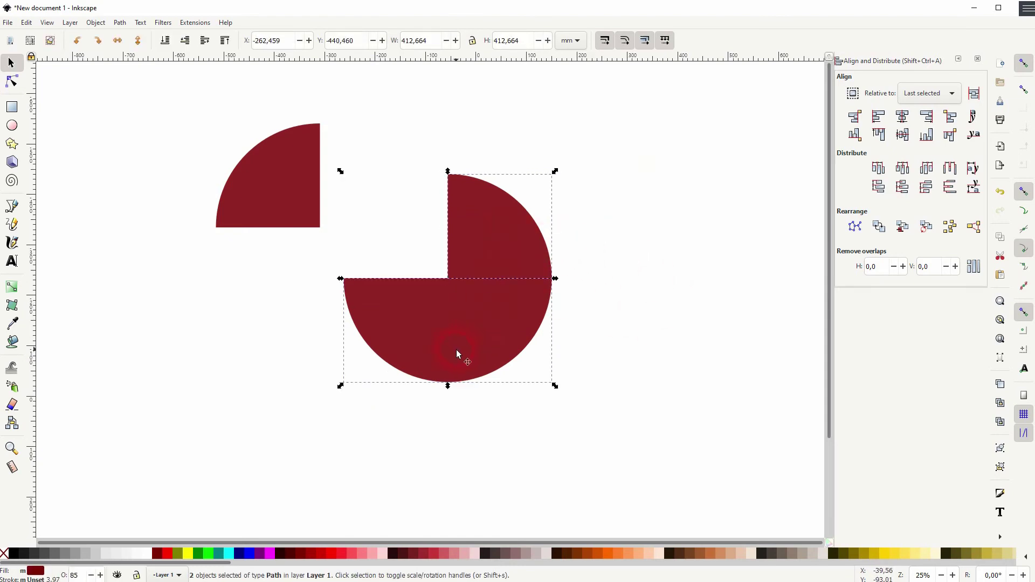
Step: Unite the two pieces into one notched three-quarter path with Path > Union
click(119, 22)
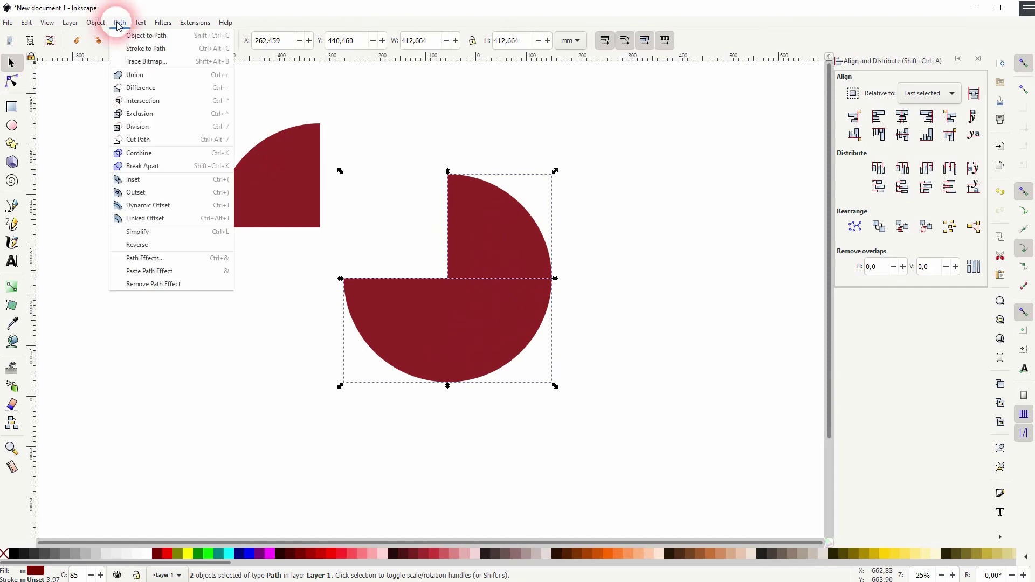
click(142, 73)
click(629, 294)
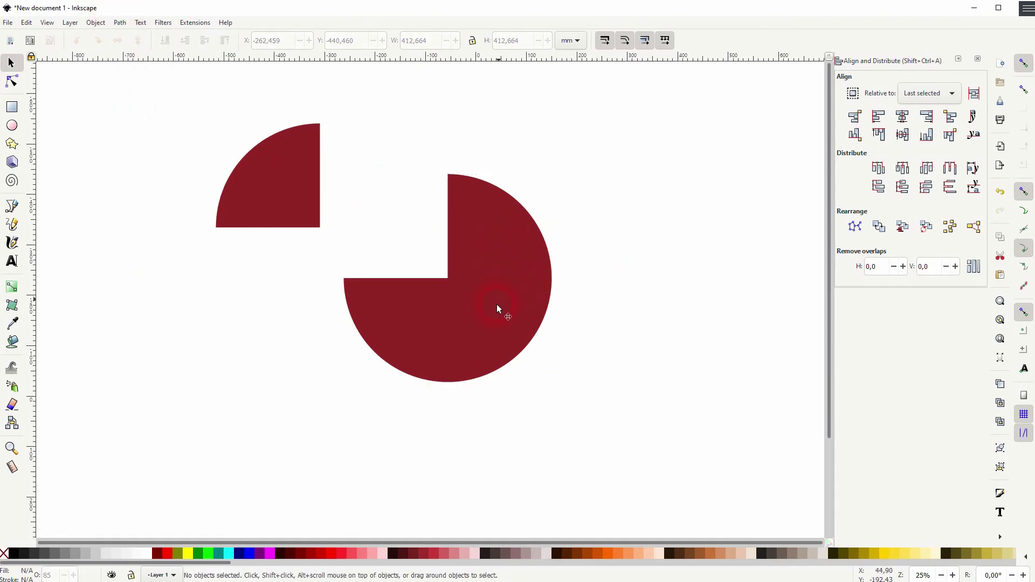
click(509, 240)
Step: Nudge the notched shape down-right and fill it magenta from the palette
drag(486, 293, 522, 314)
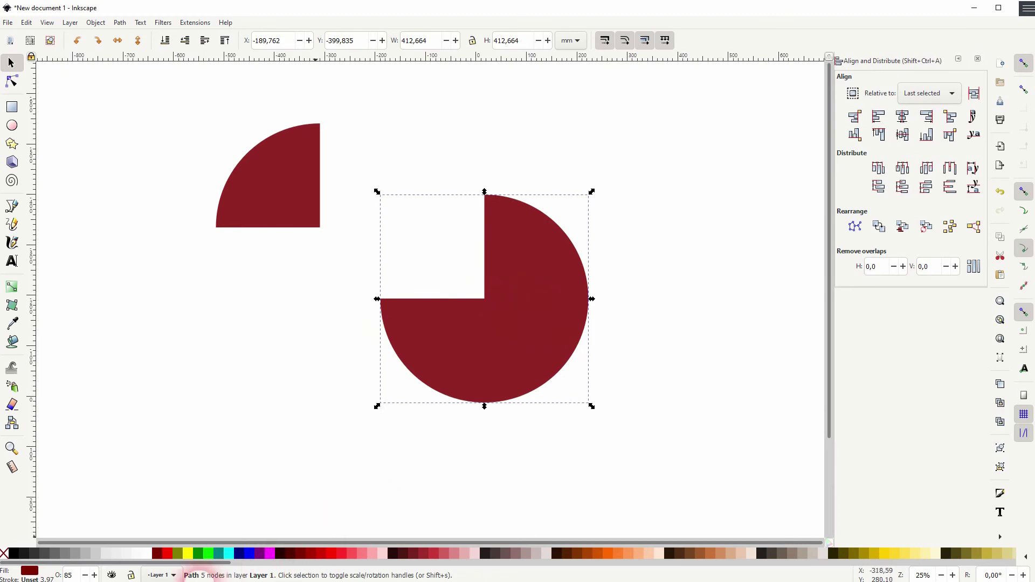
click(229, 553)
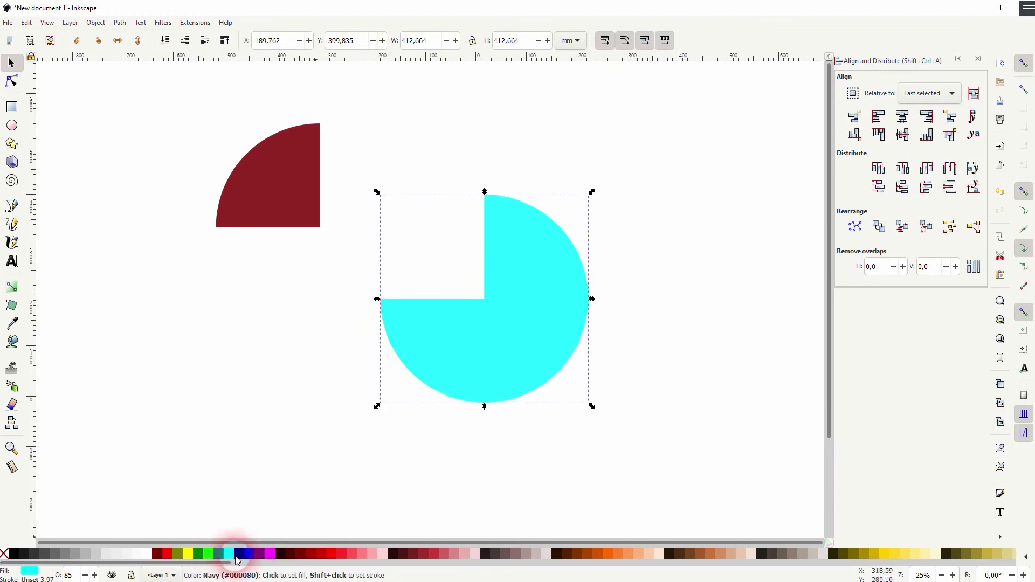
click(269, 553)
click(581, 425)
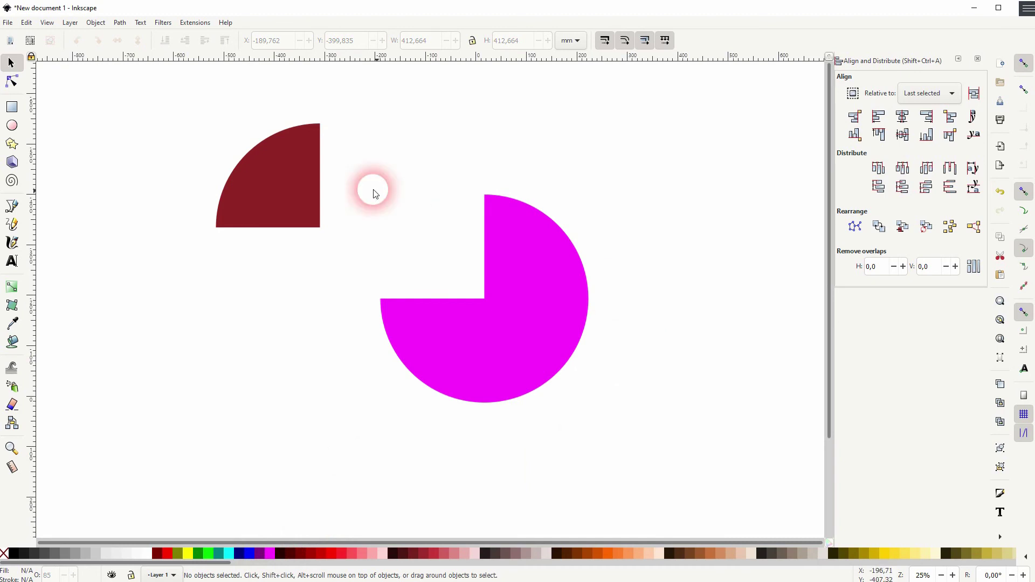
Step: Fit the dark red quarter into the notch and unite both into one full magenta circle
drag(282, 192, 456, 268)
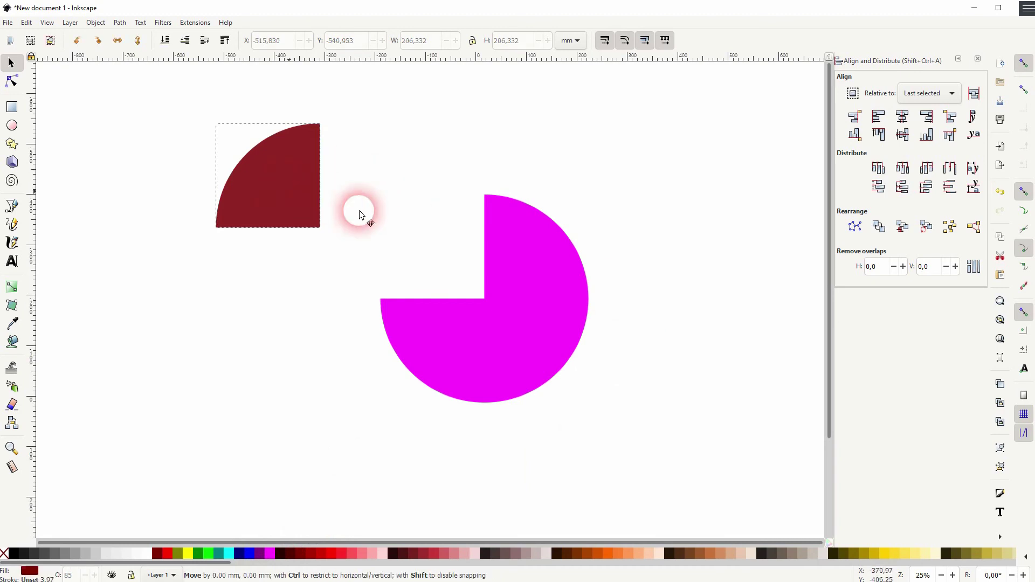
drag(305, 432, 668, 159)
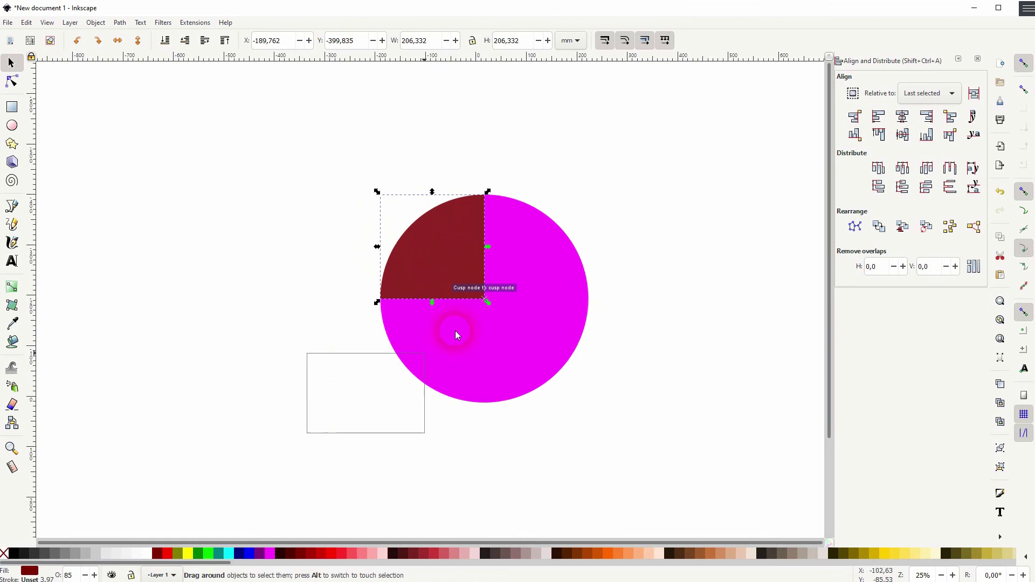
click(120, 24)
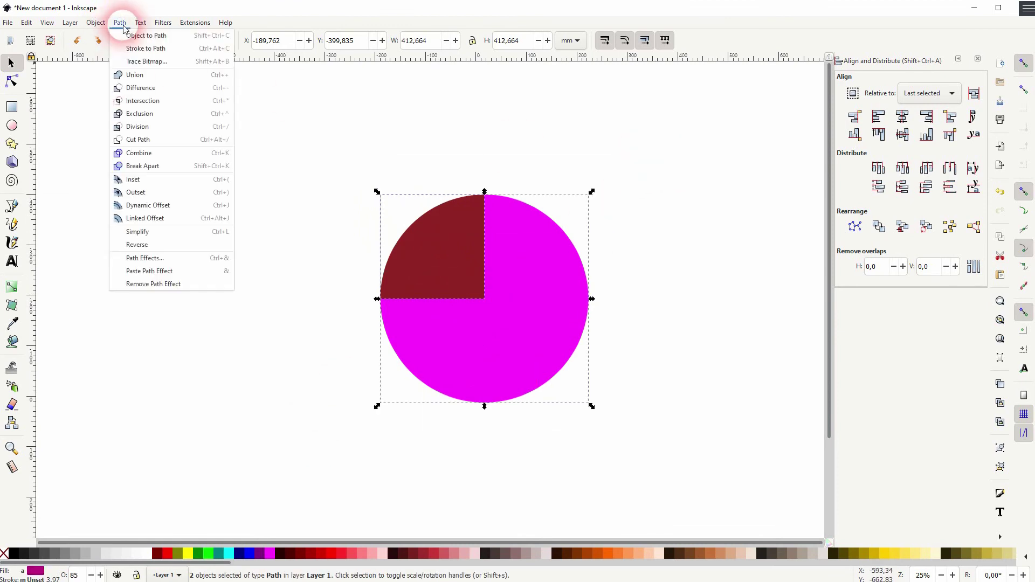
click(147, 79)
click(672, 308)
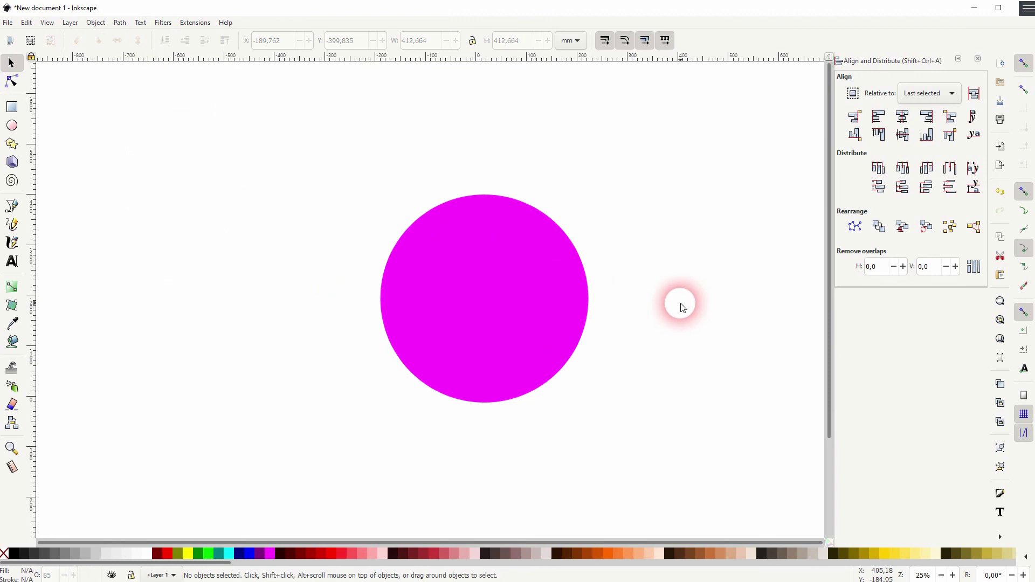